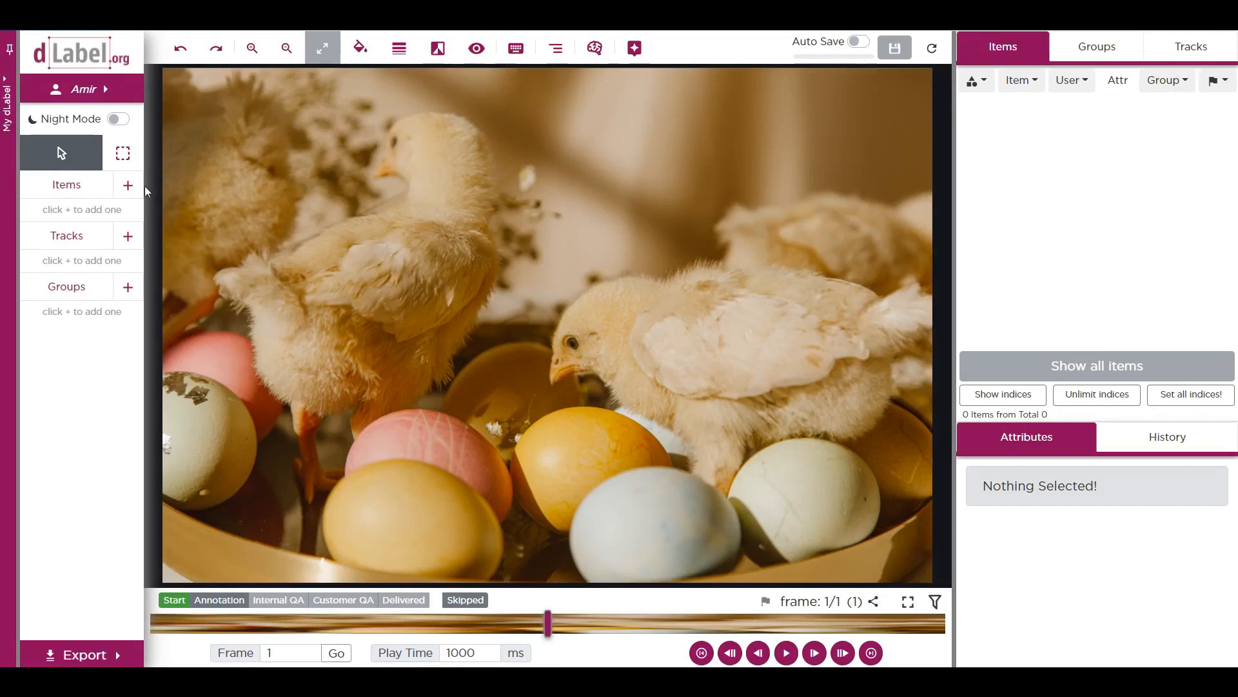
Step: Create an item named "chicken" of type Polygon with the PolyBB polygon type
click(128, 185)
click(172, 168)
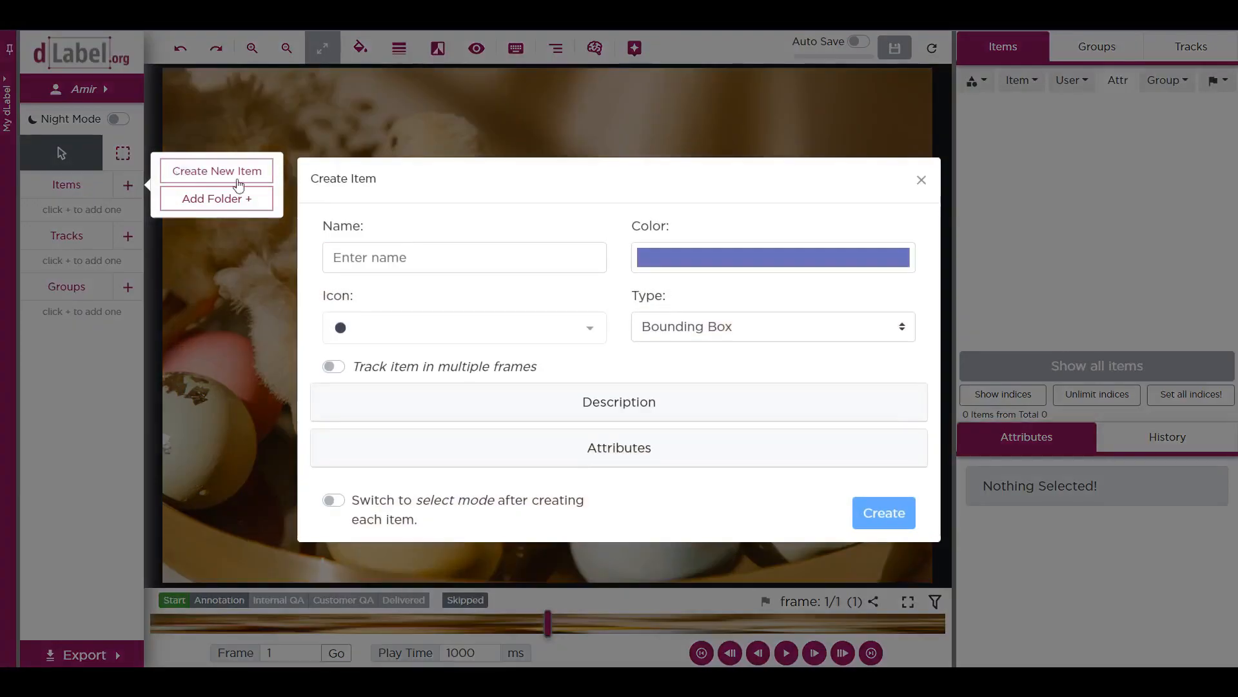
click(406, 256)
text(chicken)
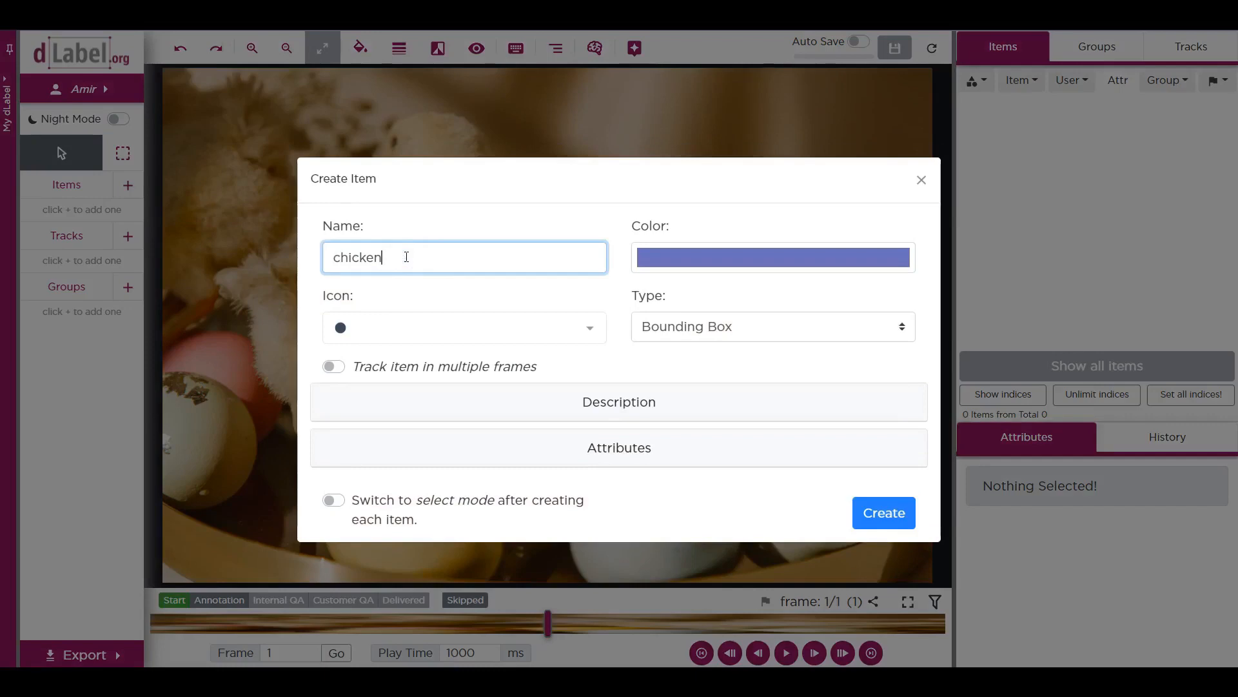
click(654, 333)
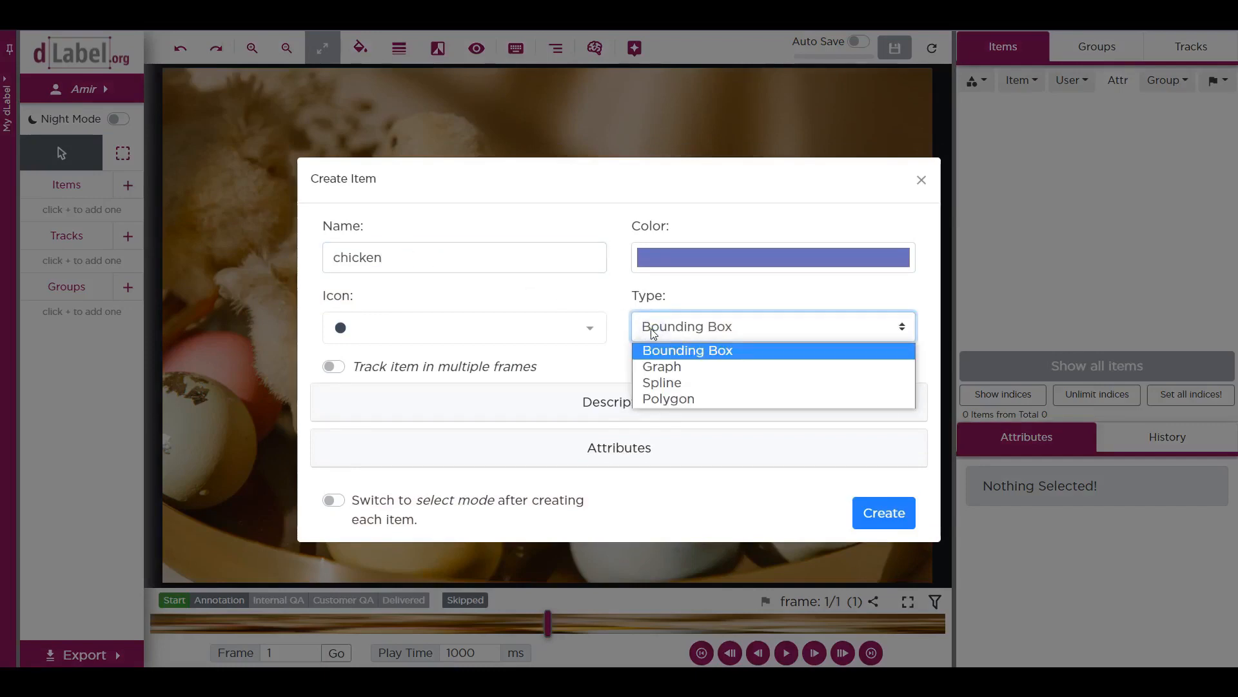
click(659, 400)
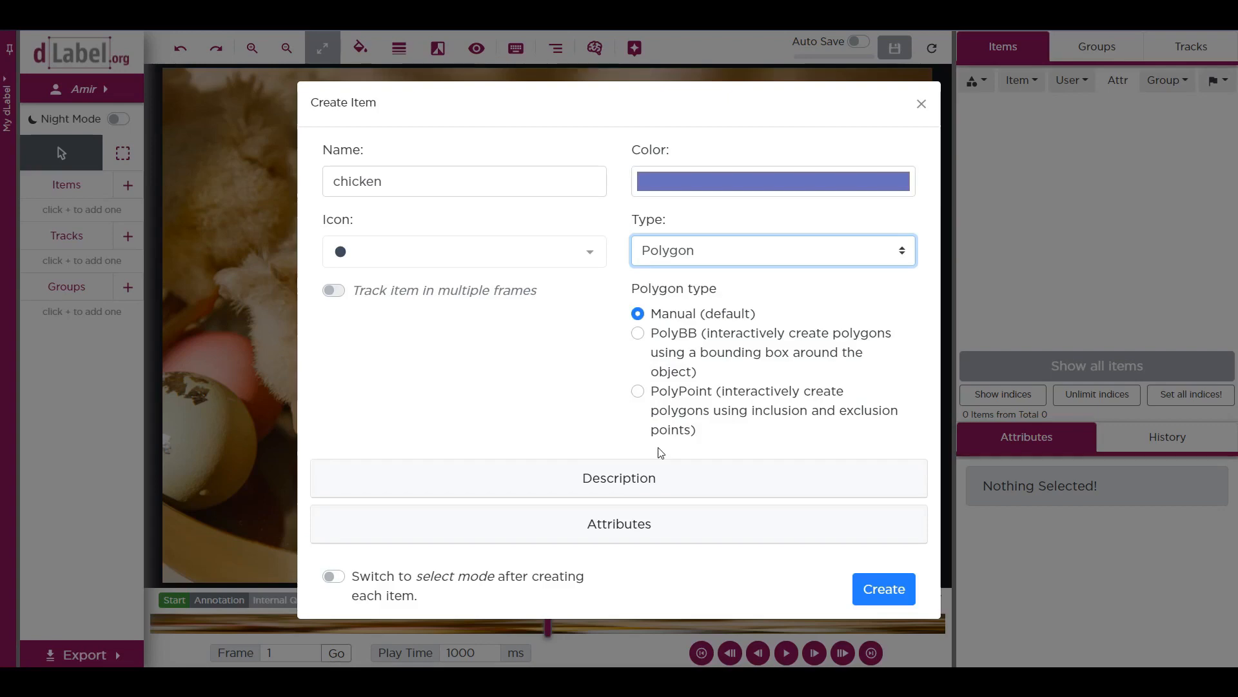
click(638, 333)
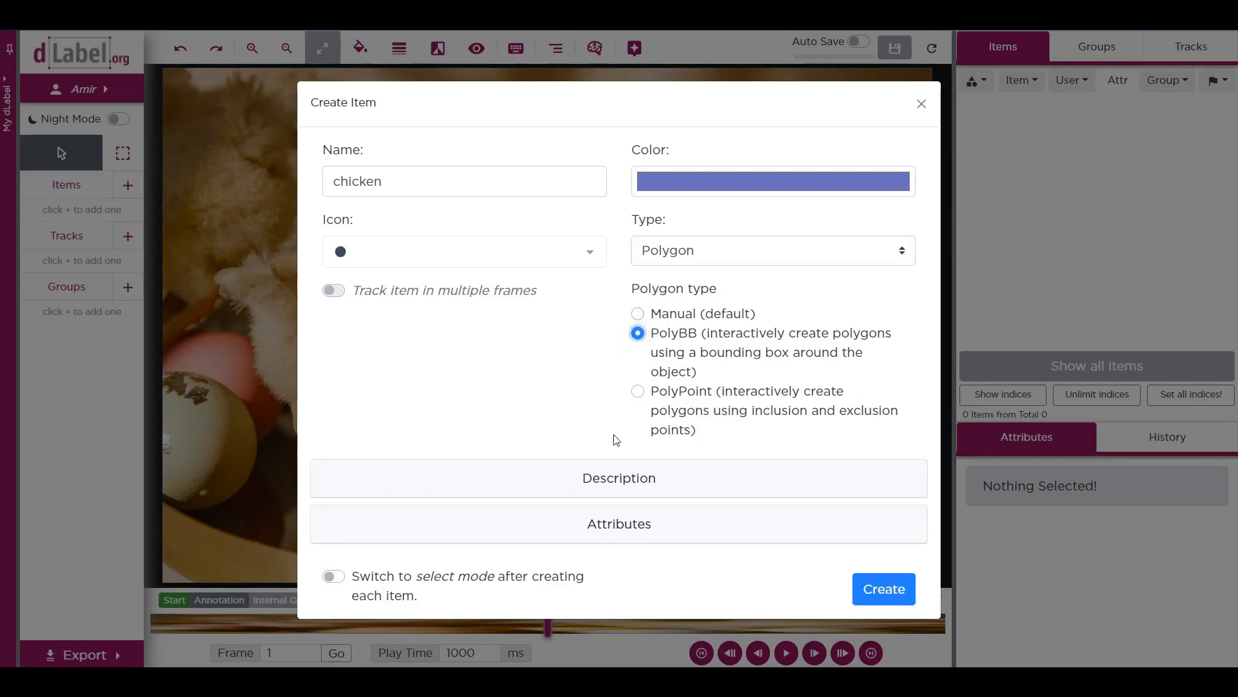
click(869, 586)
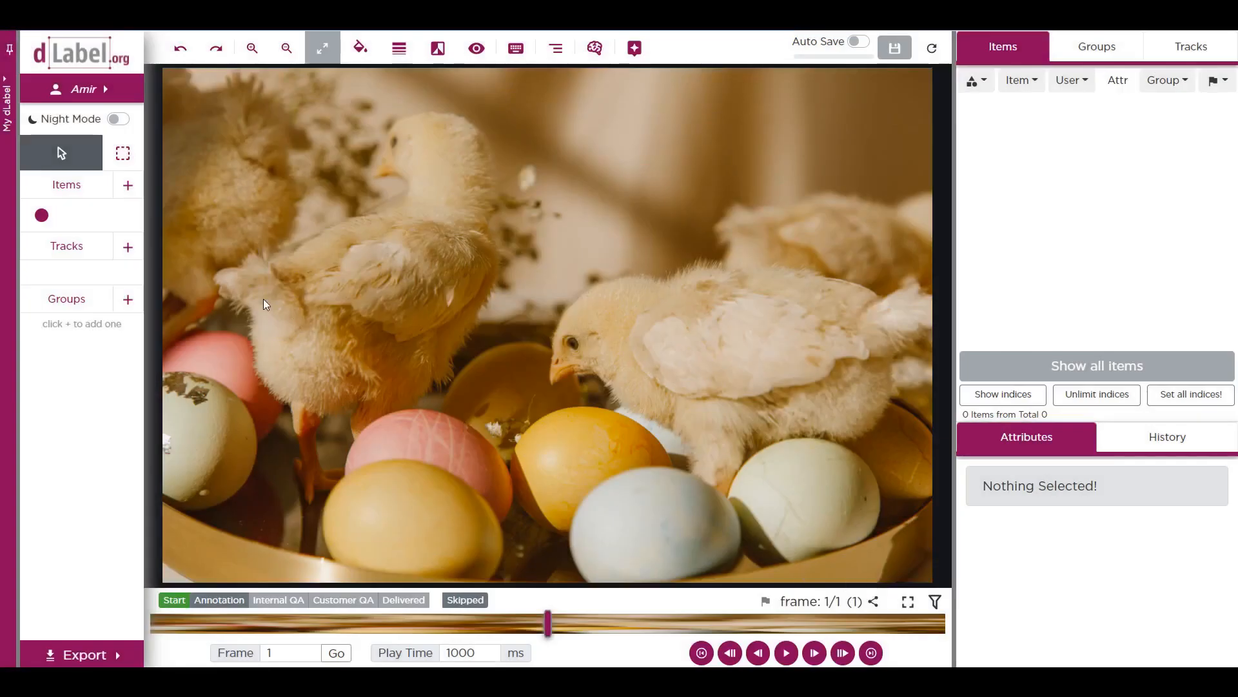
Step: Annotate the upright chick as a chicken polygon using a bounding box around its body, and stop the usage hints from showing again
click(41, 215)
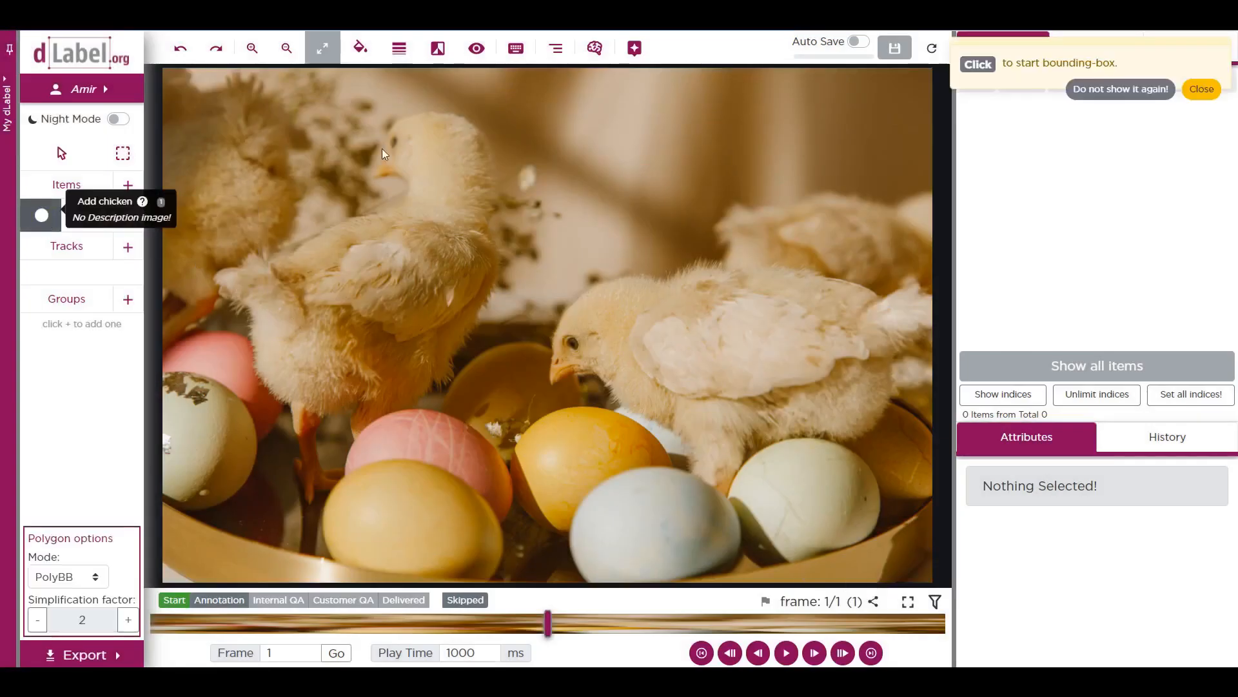
click(539, 98)
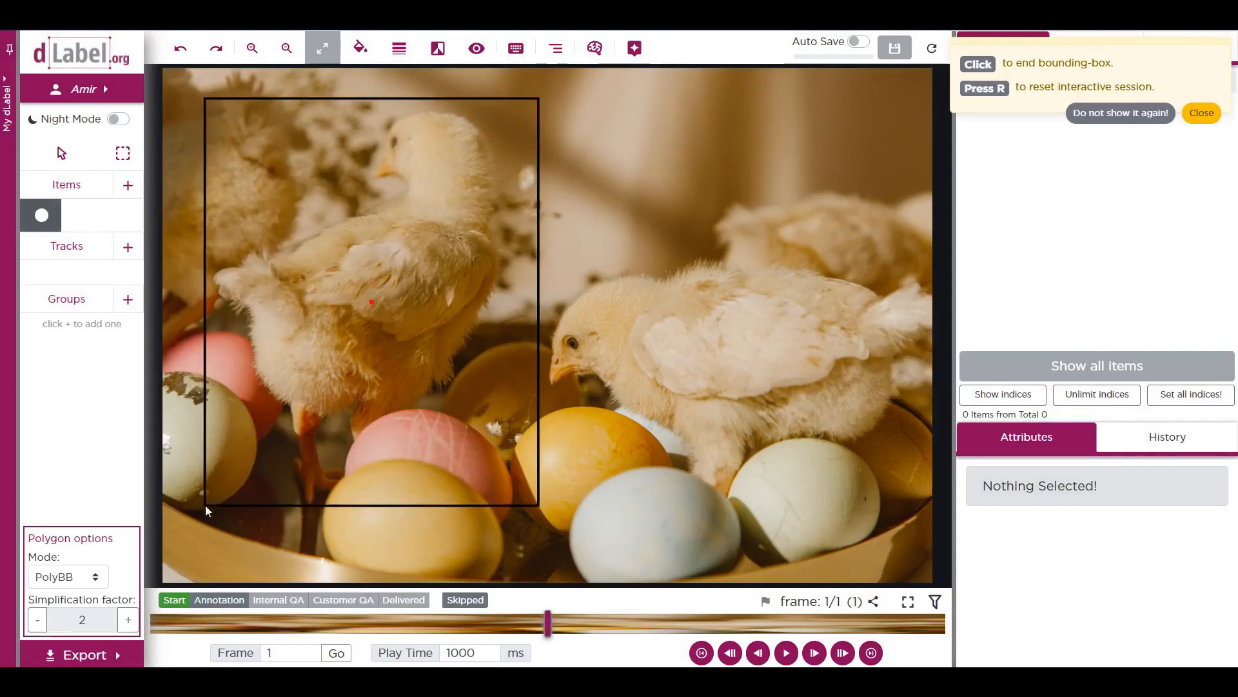
click(205, 505)
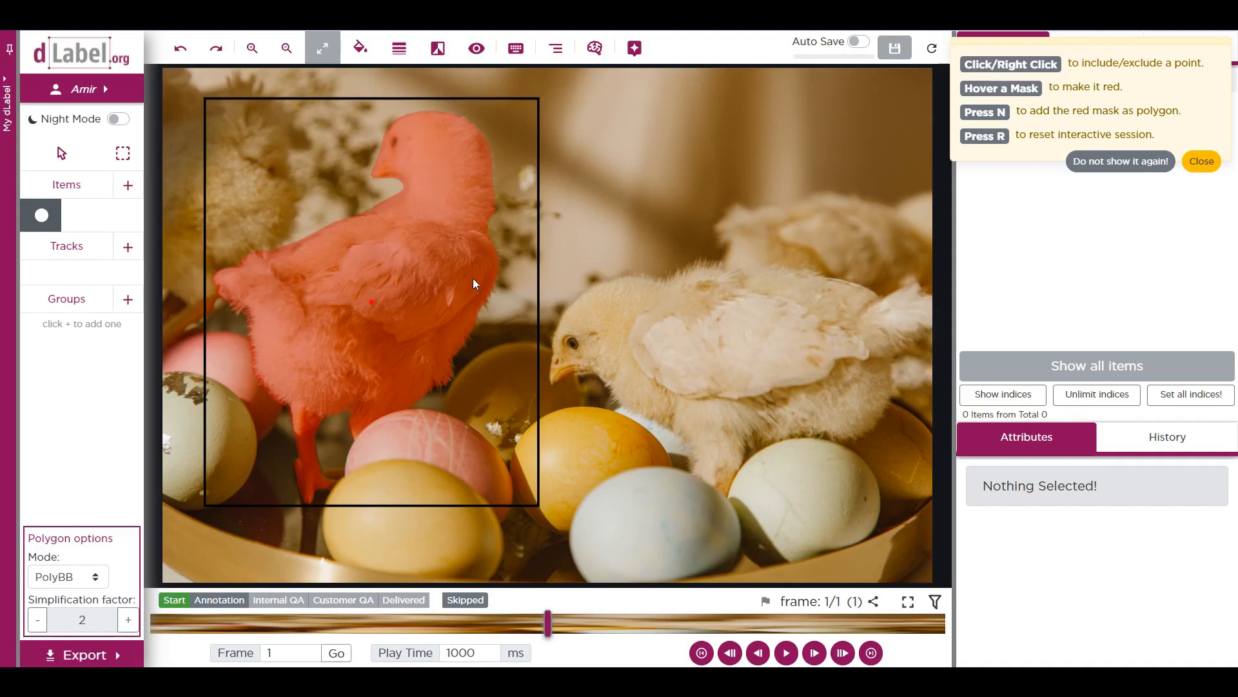
key(n)
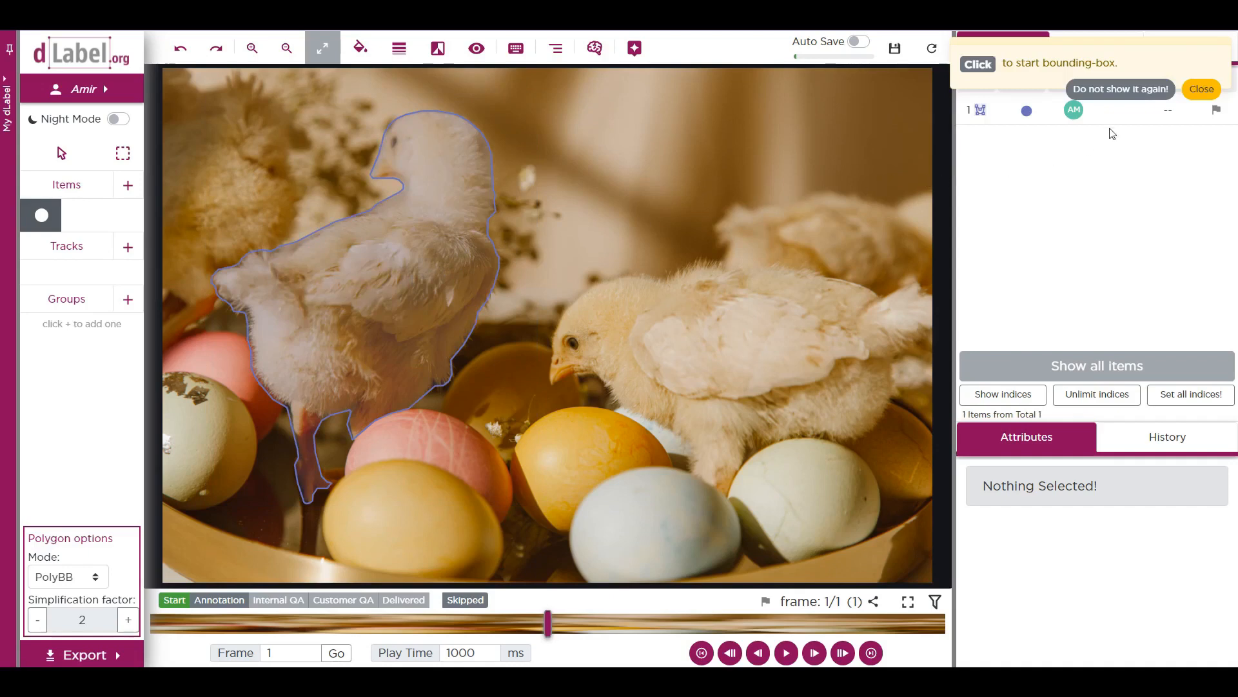
click(1126, 92)
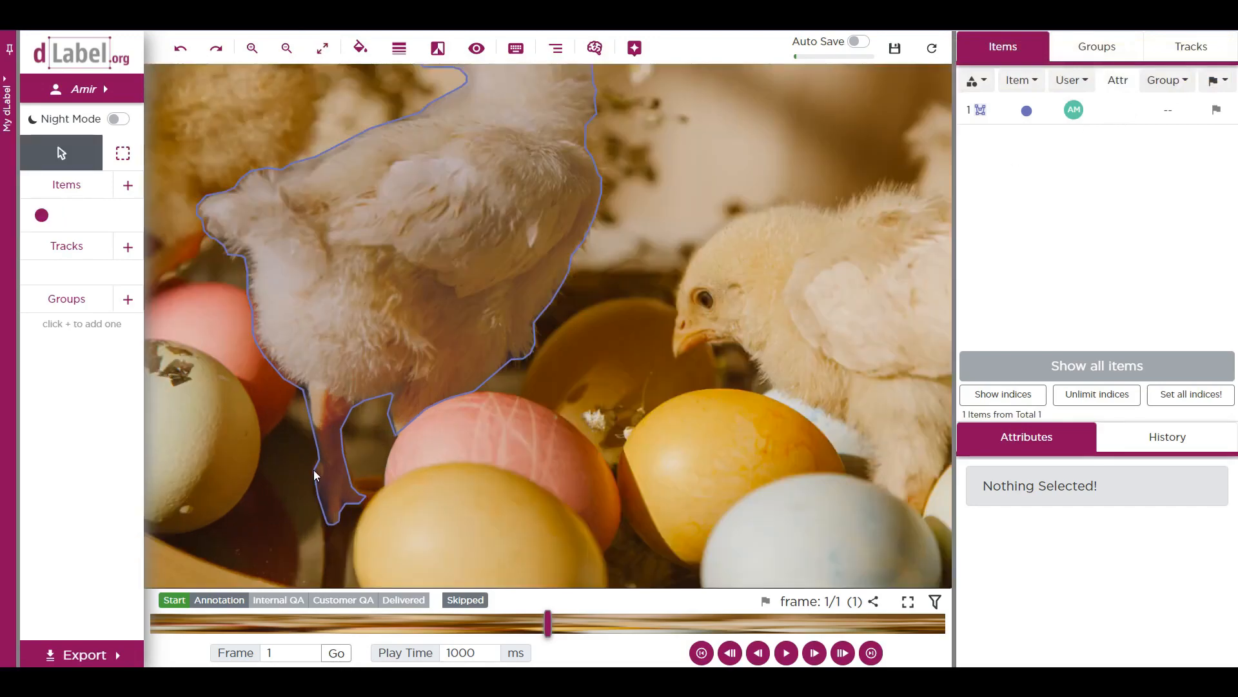
Step: Erase the leg and foot section from the upright chick's polygon with the polygon eraser
click(313, 470)
scroll(315, 471, up, 2)
click(333, 471)
scroll(333, 472, up, 2)
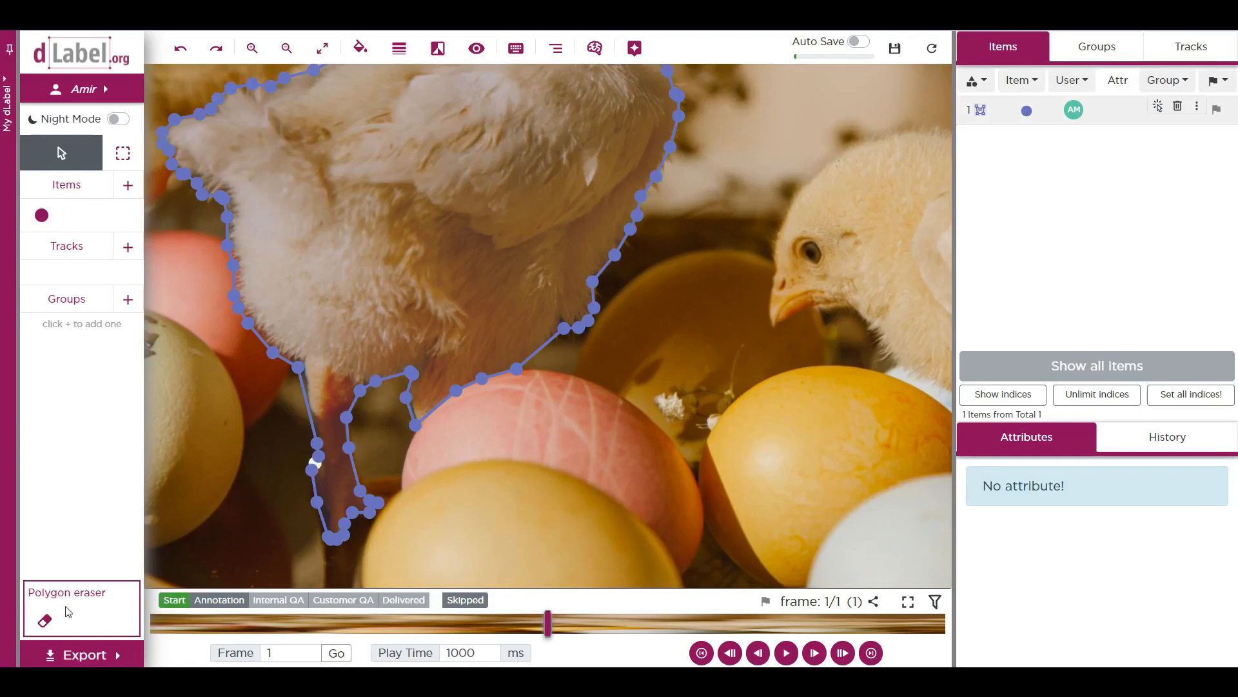
click(45, 620)
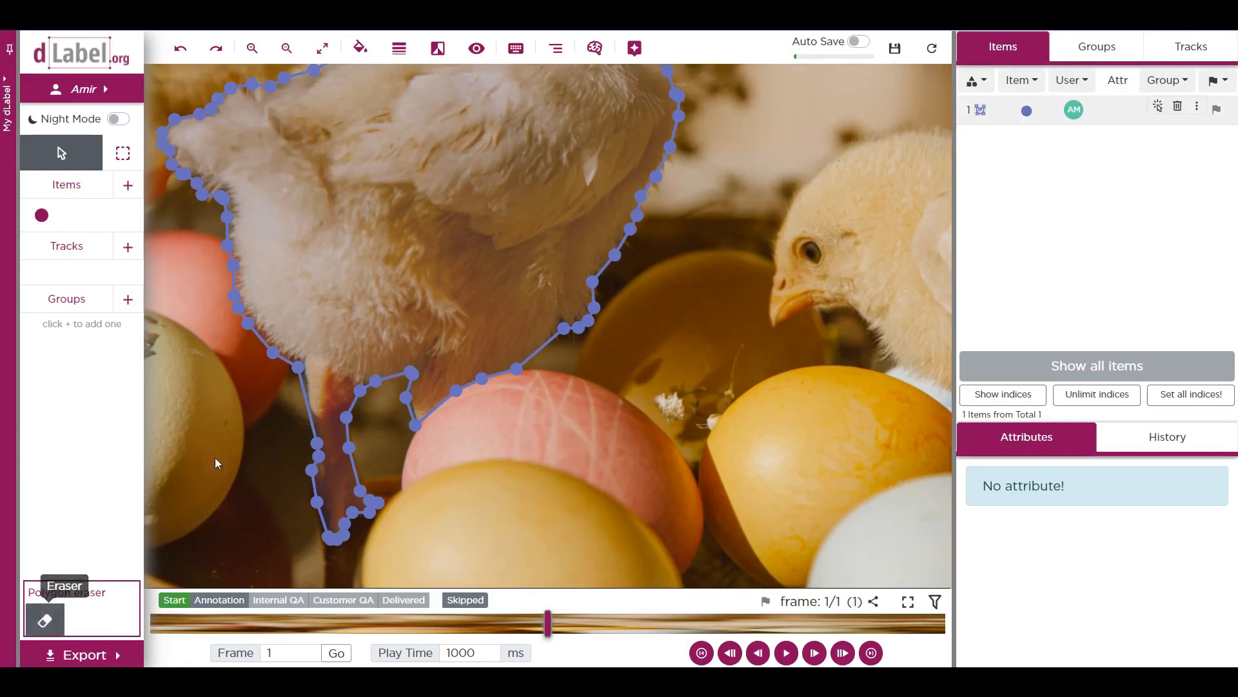
click(298, 368)
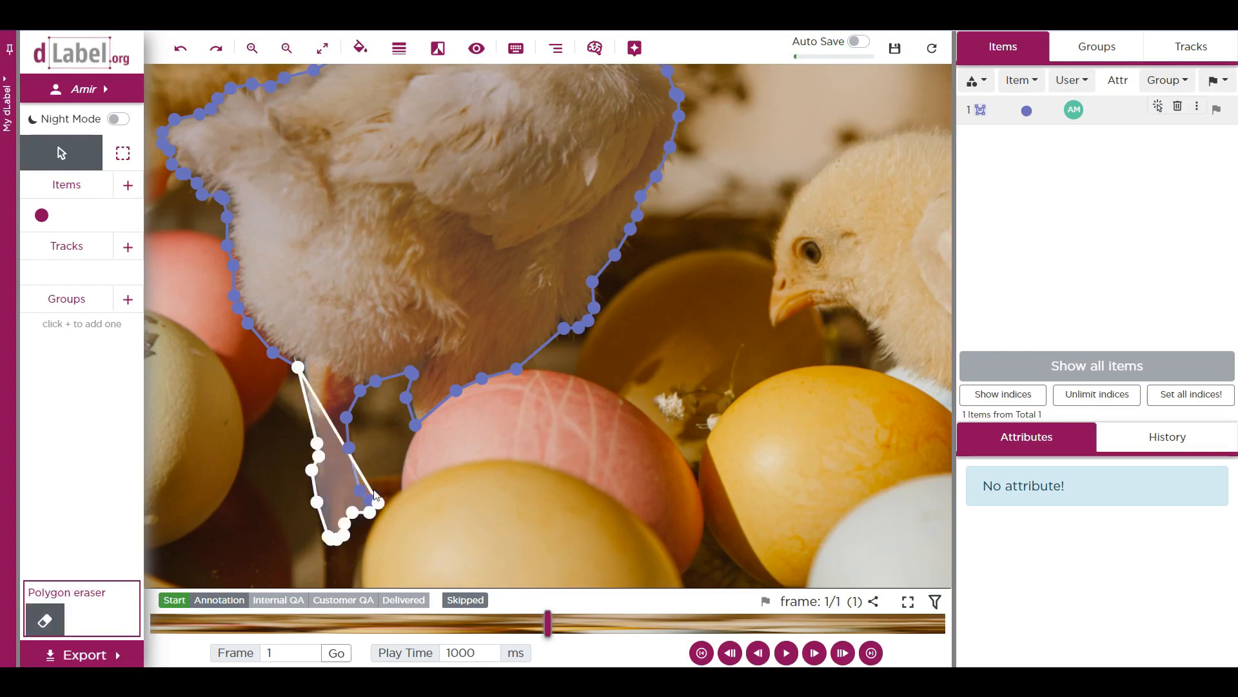
click(375, 382)
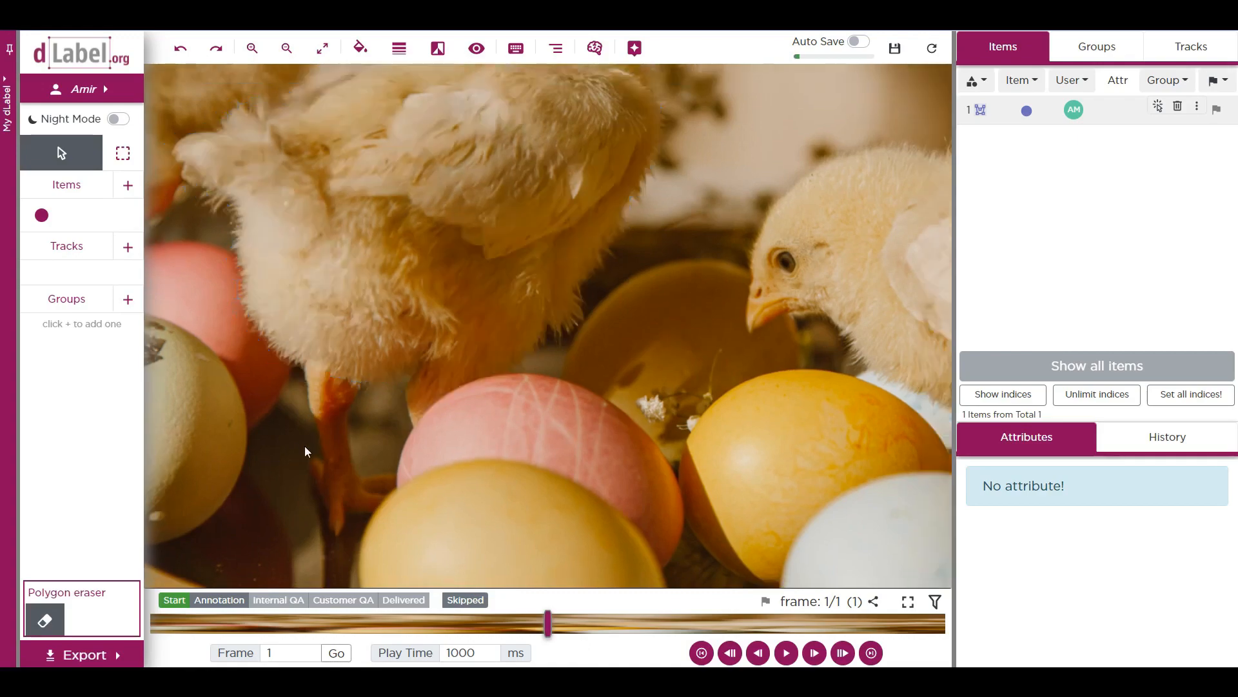
scroll(304, 447, down, 1)
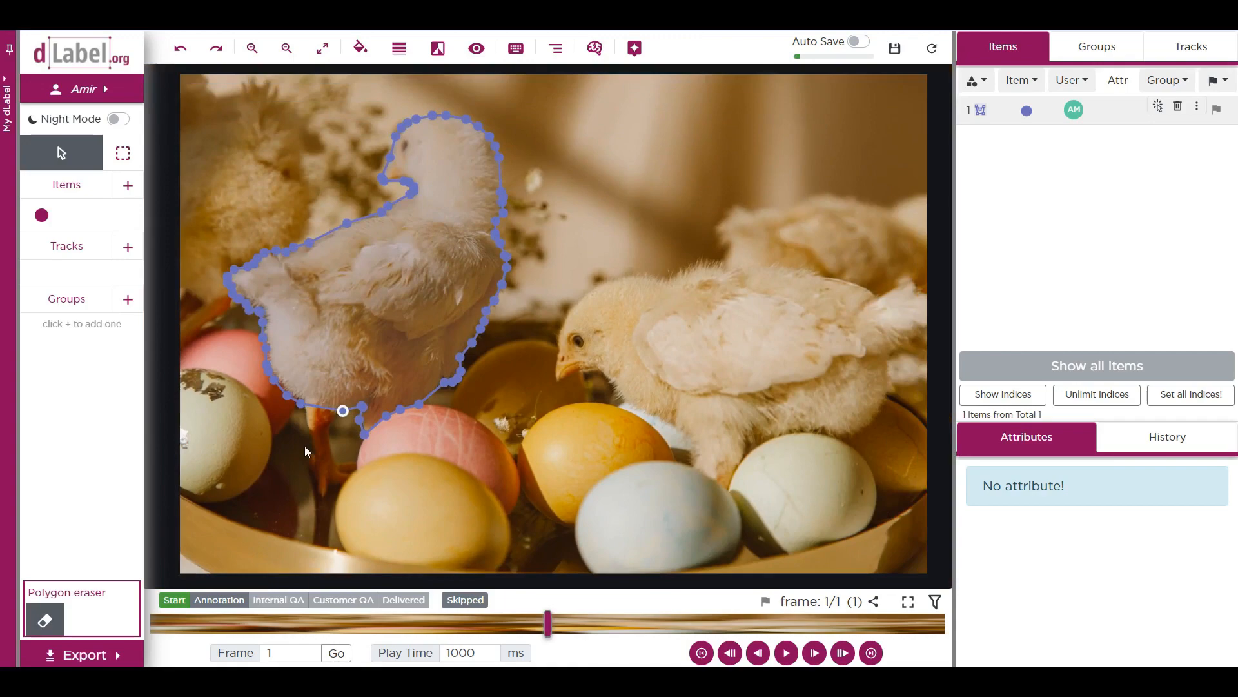
Step: Create an item named "egg" of type Polygon with the PolyPoint polygon type
click(137, 186)
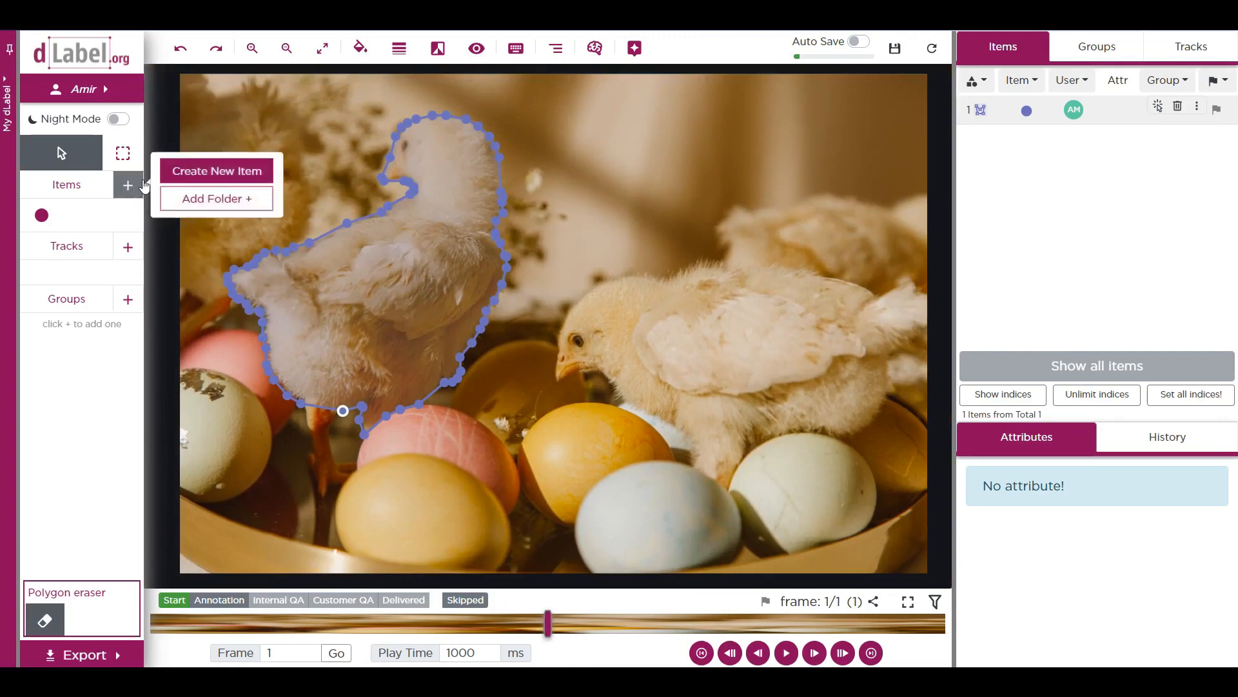
click(173, 171)
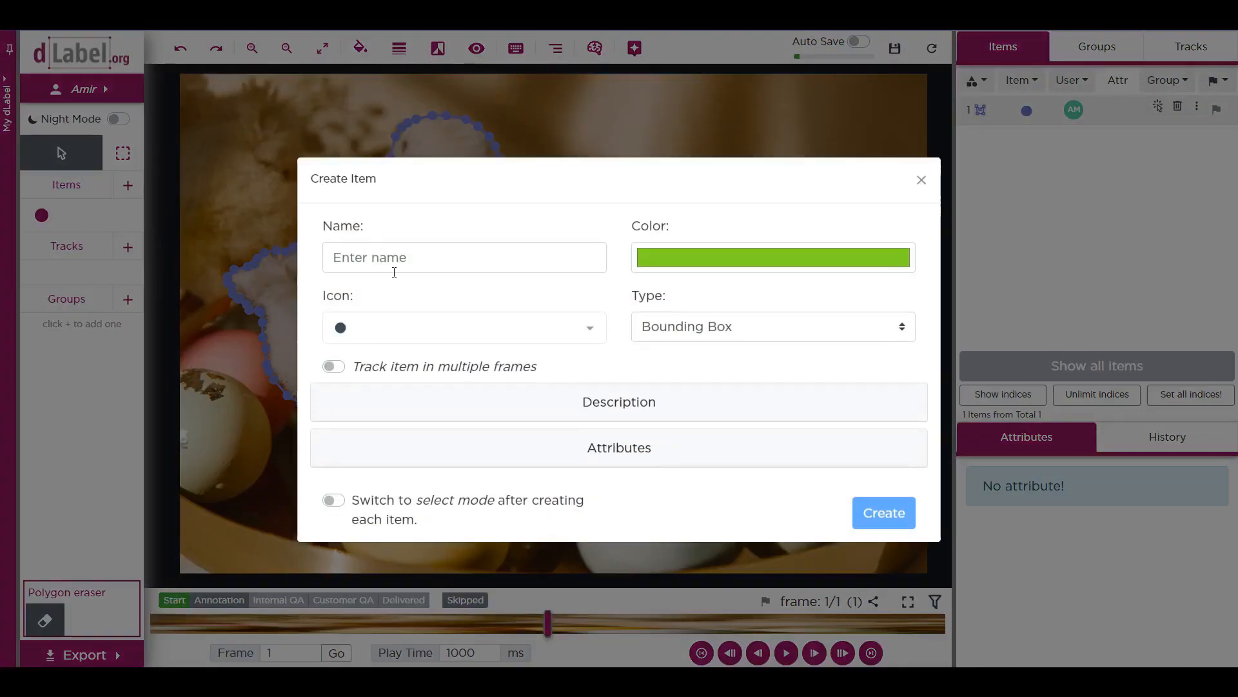
click(396, 258)
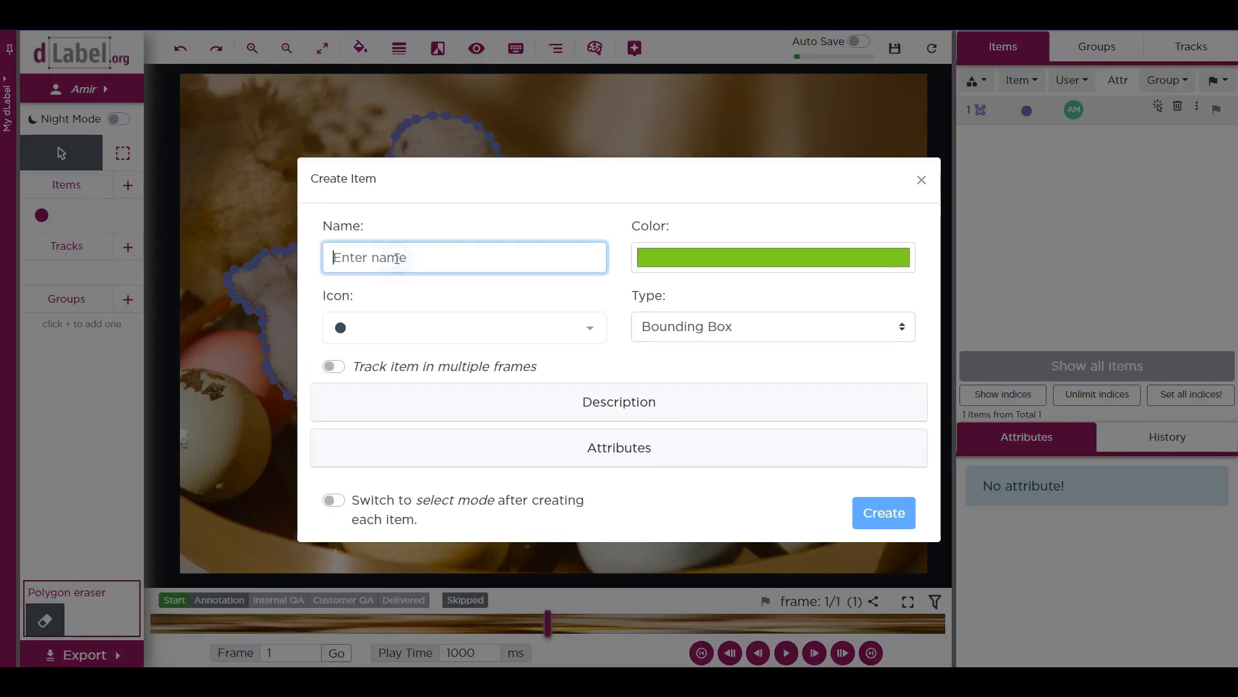
text(egg)
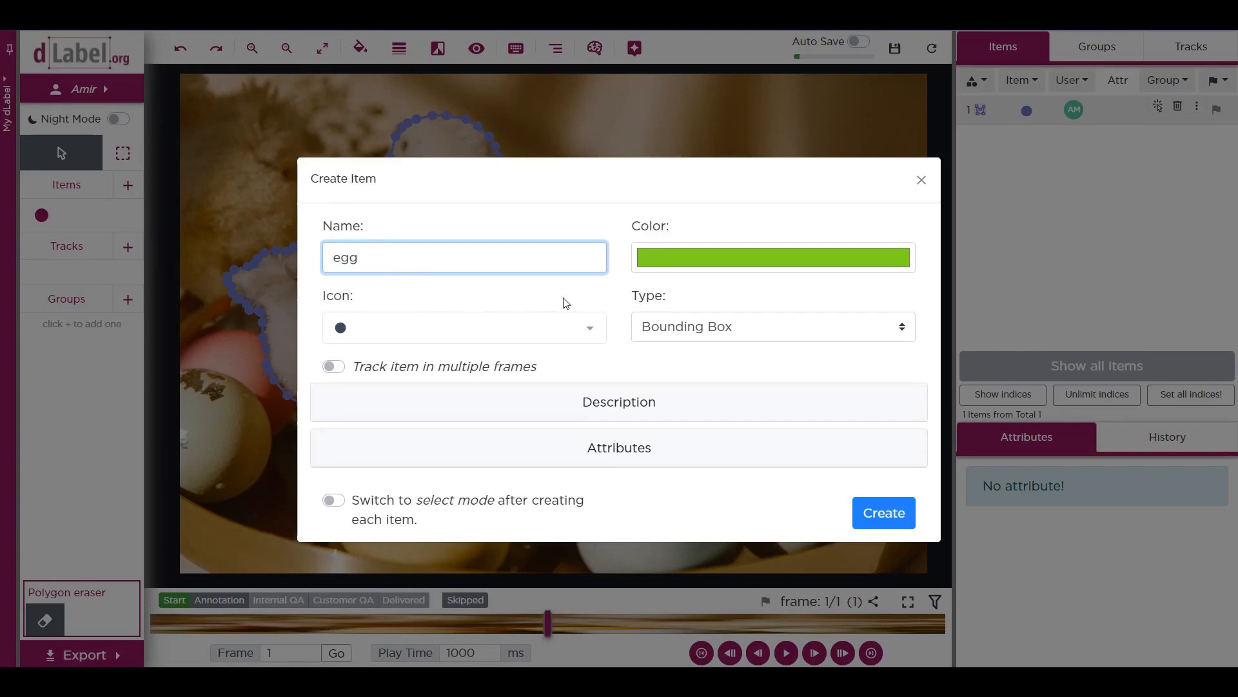
click(651, 328)
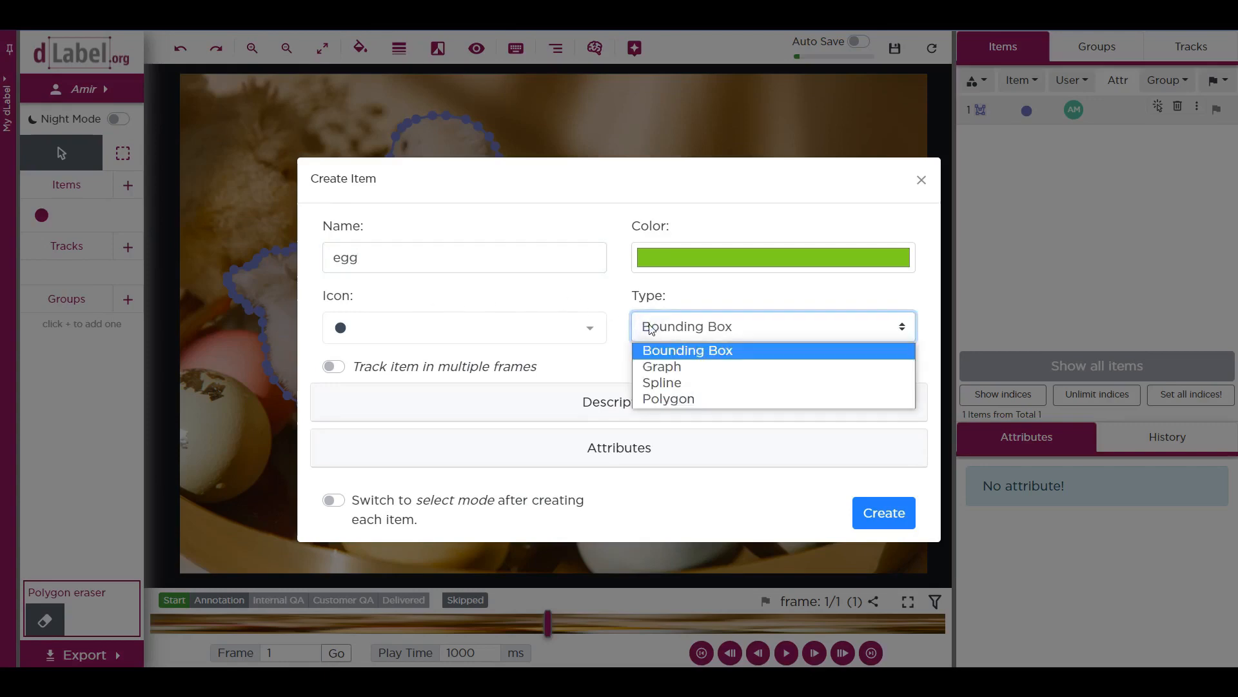
click(660, 399)
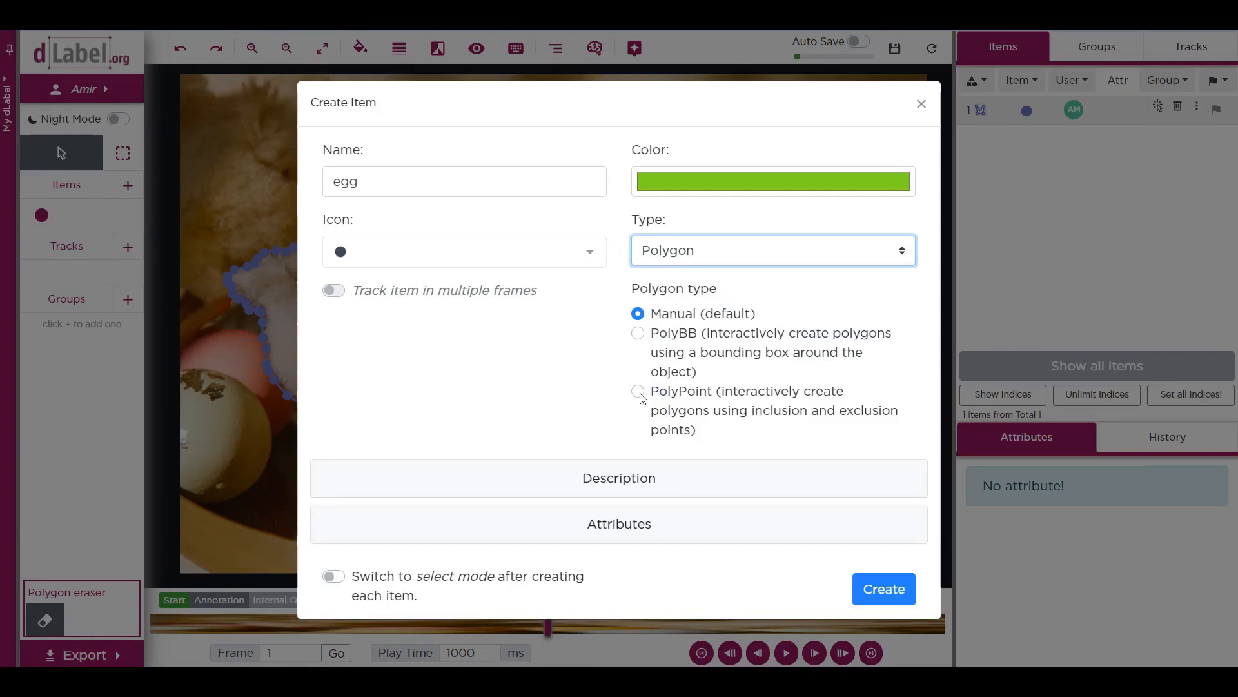
click(639, 391)
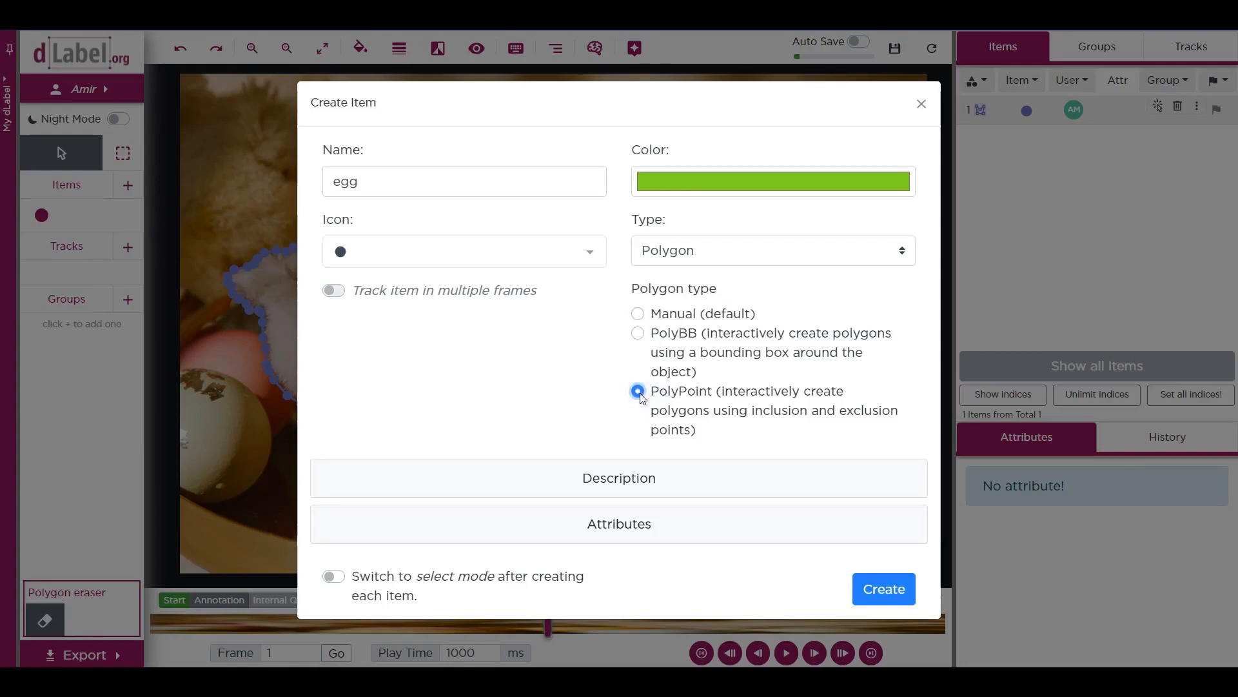
click(888, 583)
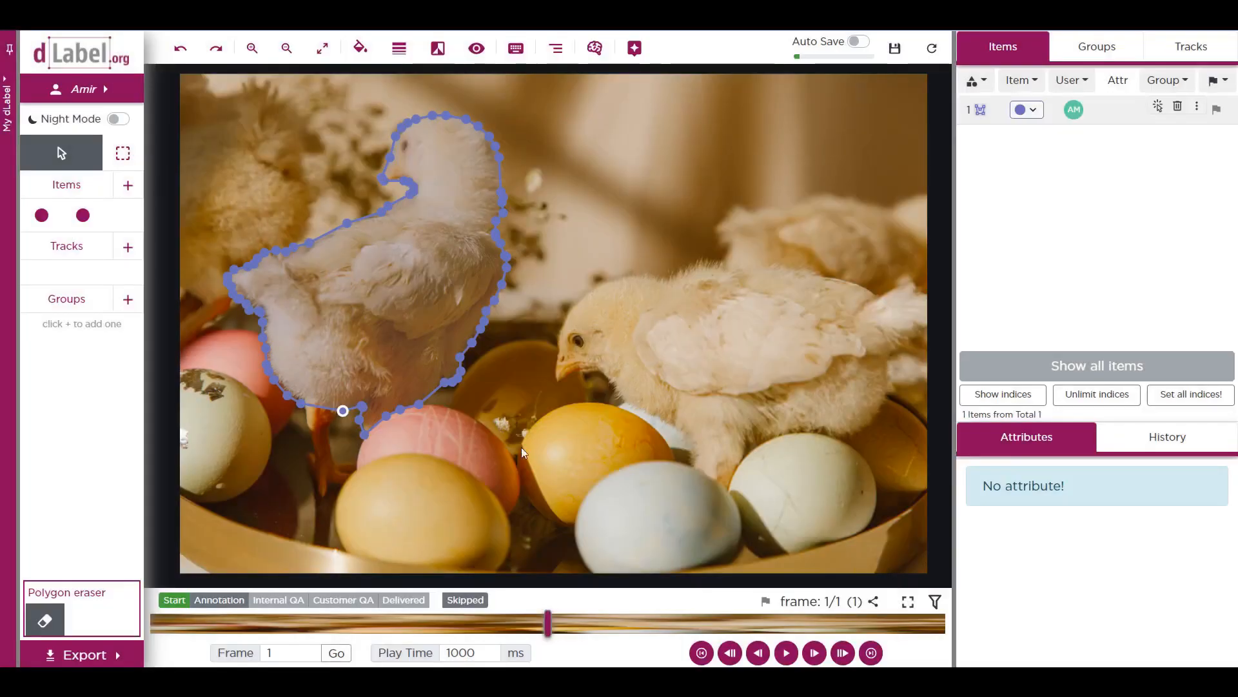
Step: Annotate the front yellow egg, the pink egg behind it, the blue egg and the orange-yellow egg beside it as egg polygons
click(97, 218)
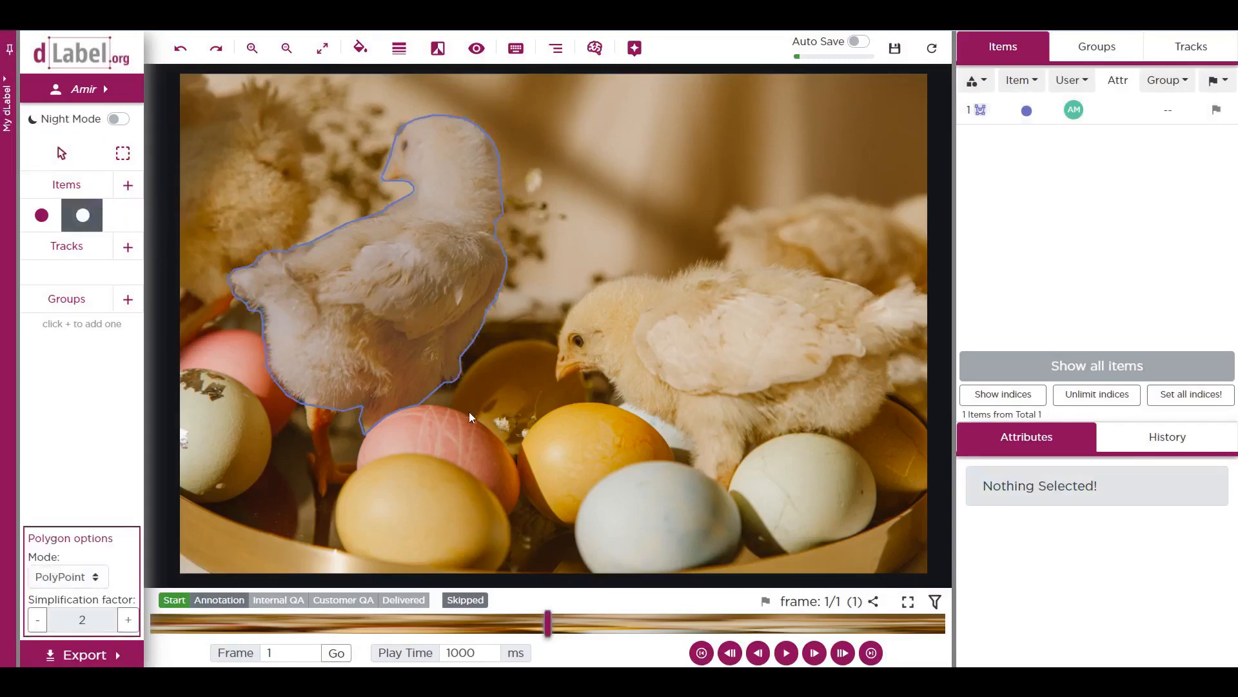
click(445, 494)
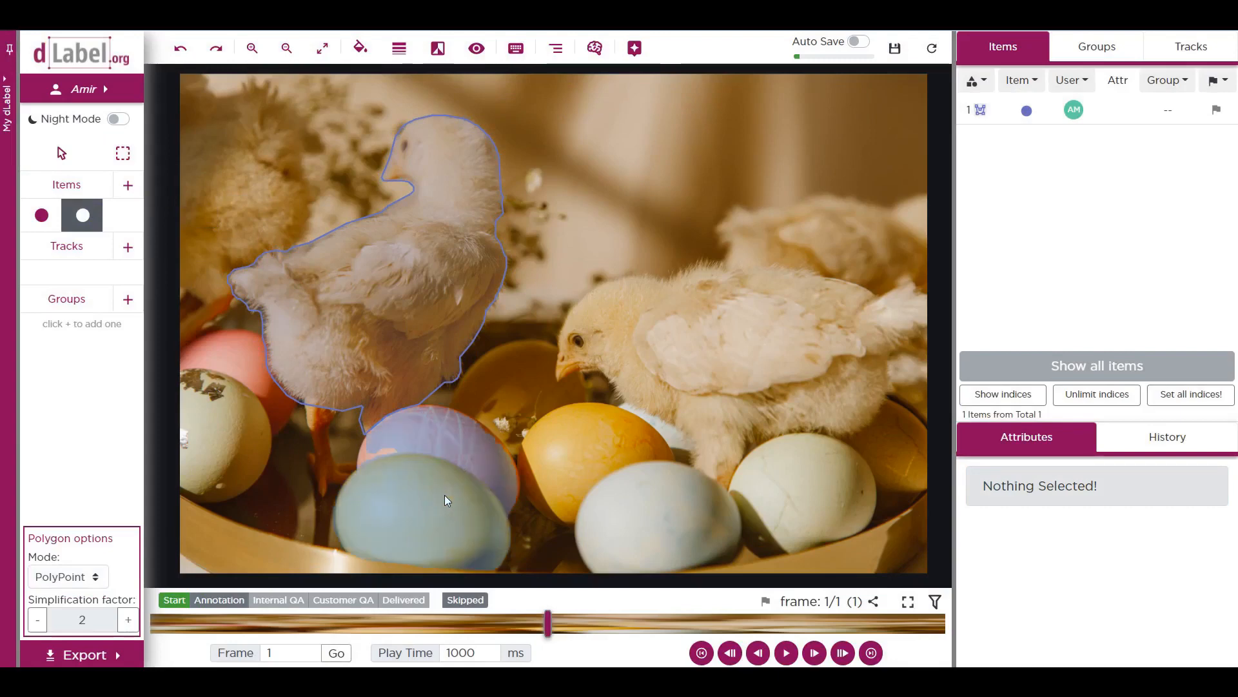
key(Escape)
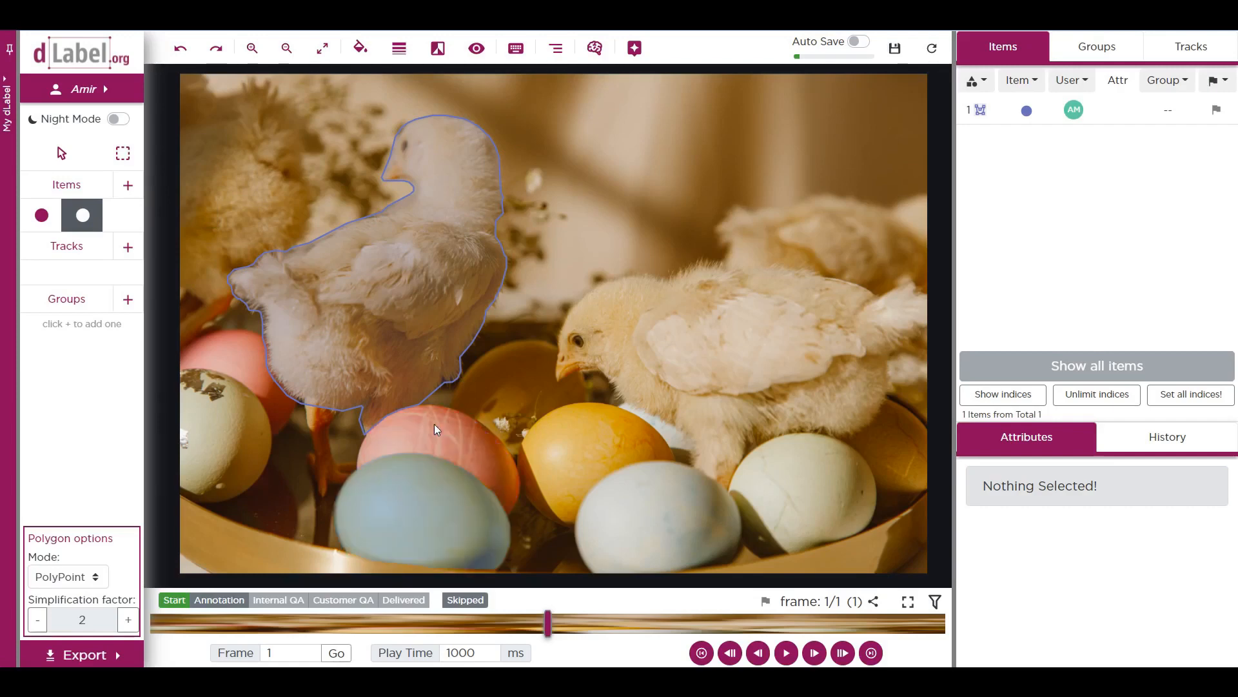
click(427, 500)
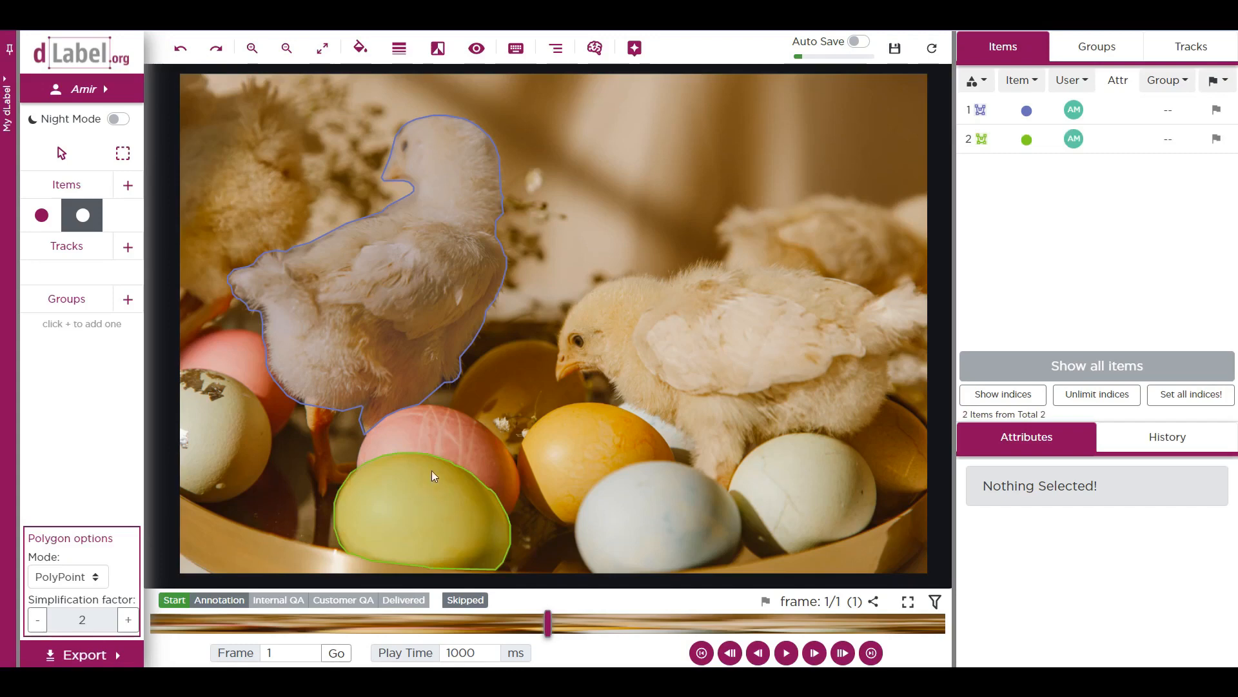
click(458, 435)
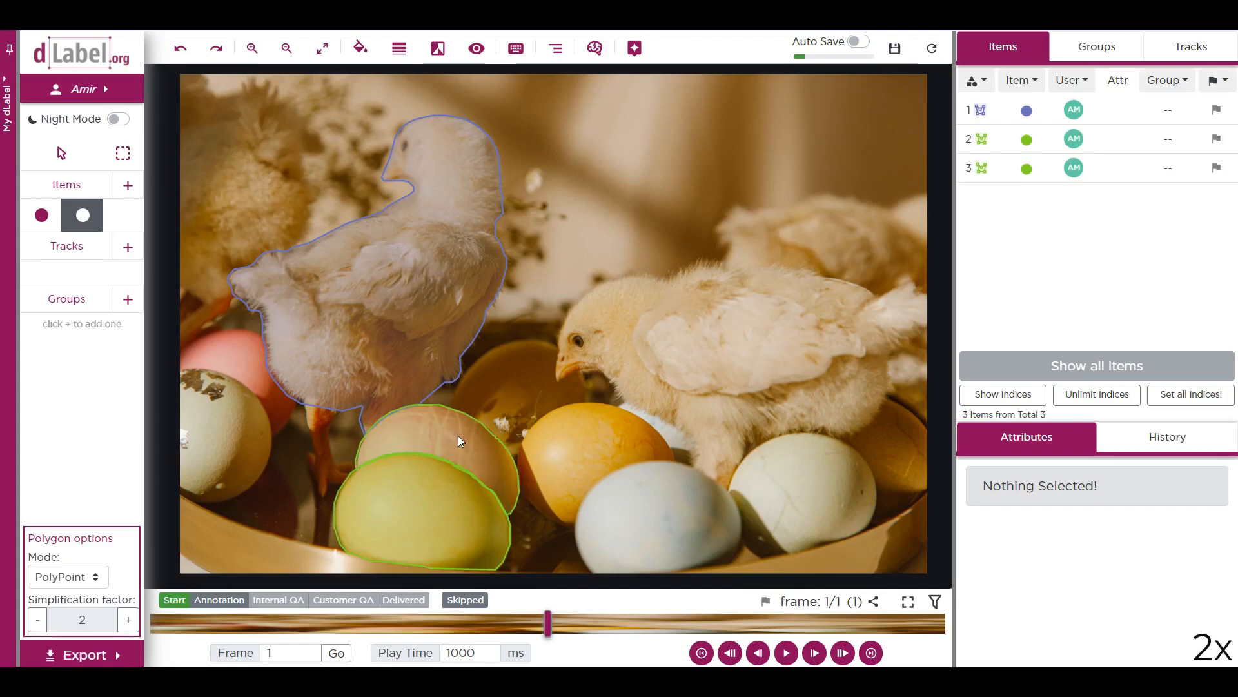
click(652, 500)
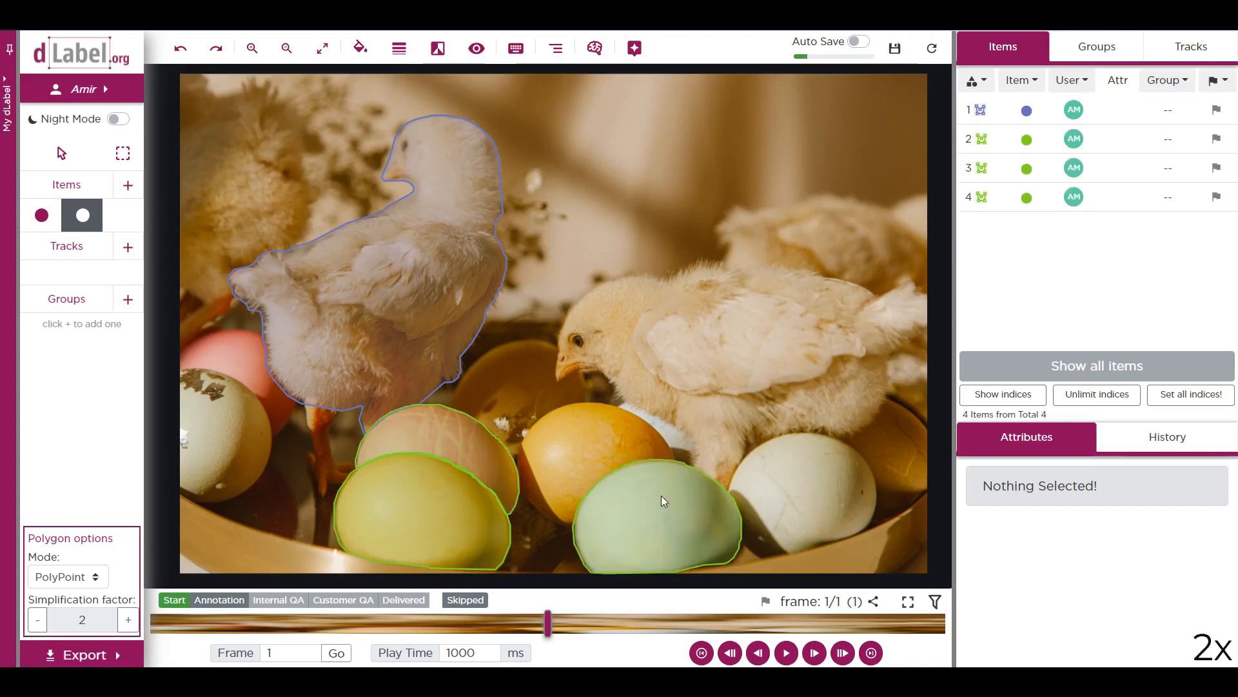
click(578, 444)
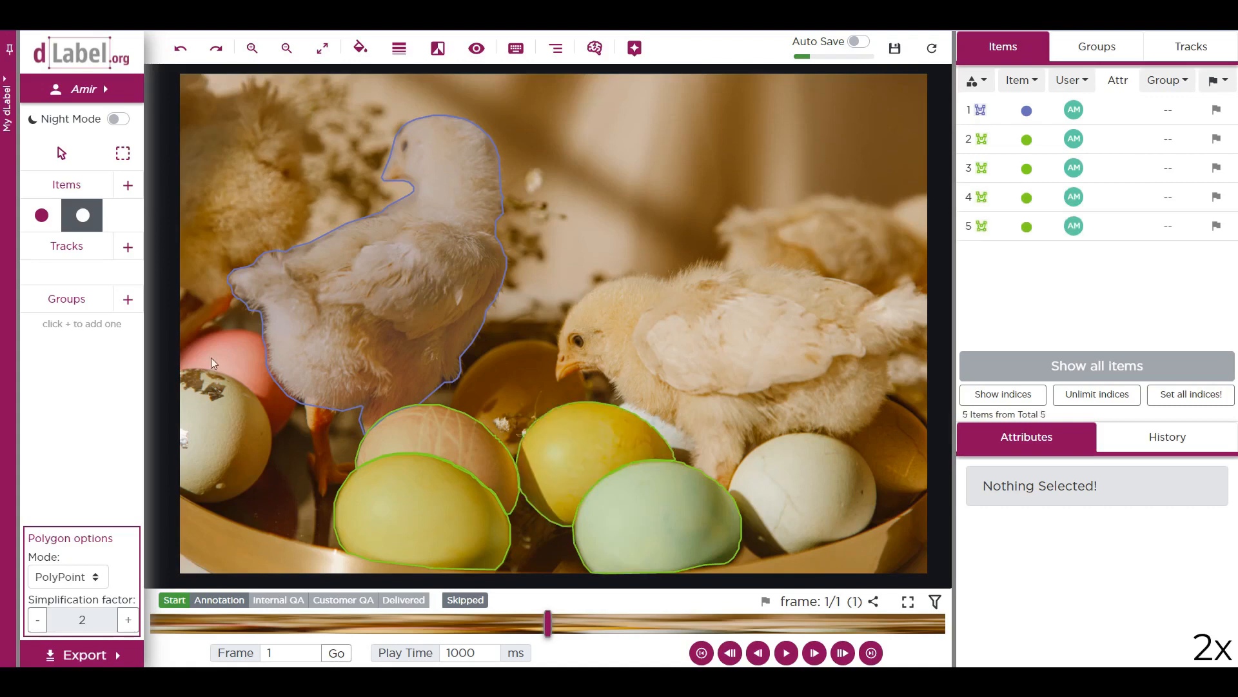
Step: Annotate the chick bending over the eggs as a chicken polygon using a bounding box around it
click(41, 214)
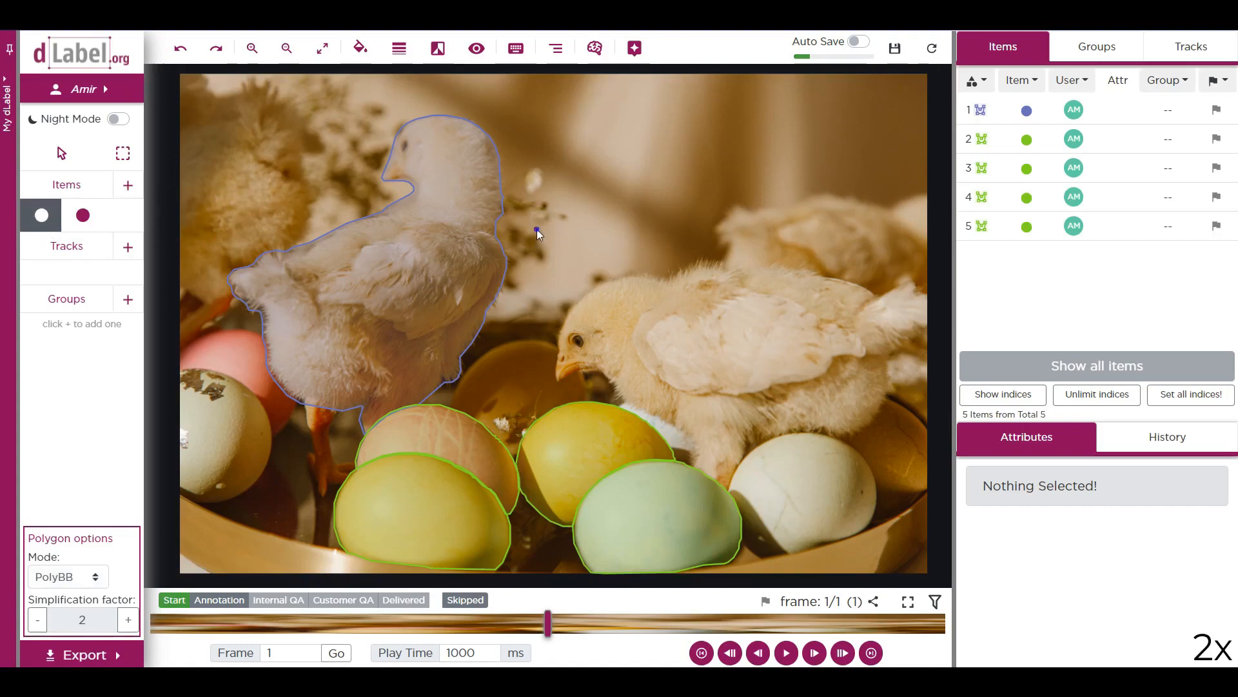
drag(536, 229, 926, 493)
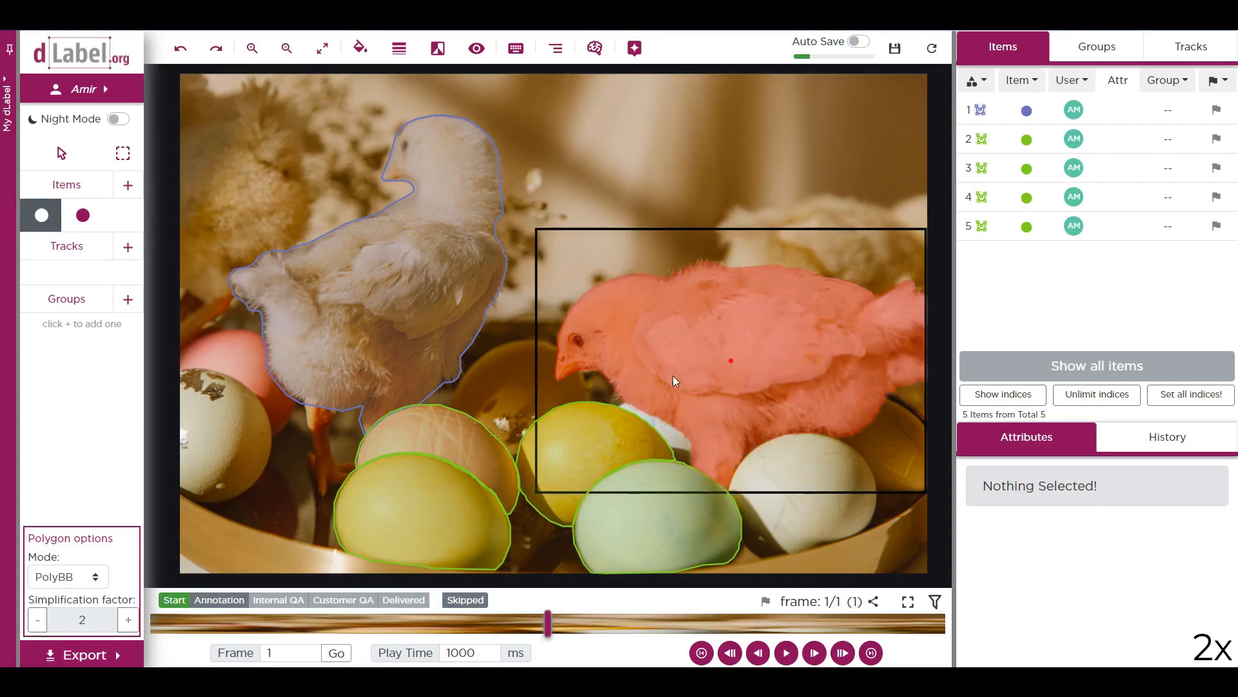
key(Return)
Step: Adjust the bending chick's polygon outline at the hump of its upper back, check its lower edge, and fit the whole image in view
scroll(774, 284, up, 5)
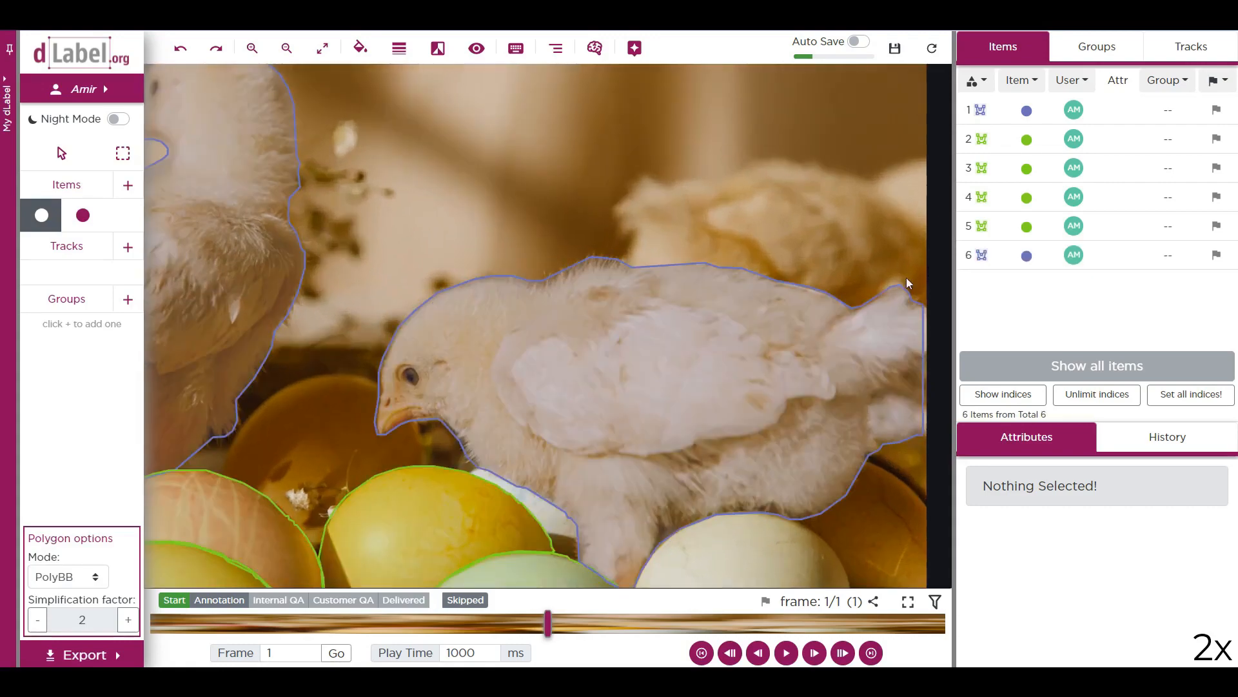
scroll(553, 265, up, 1)
key(Escape)
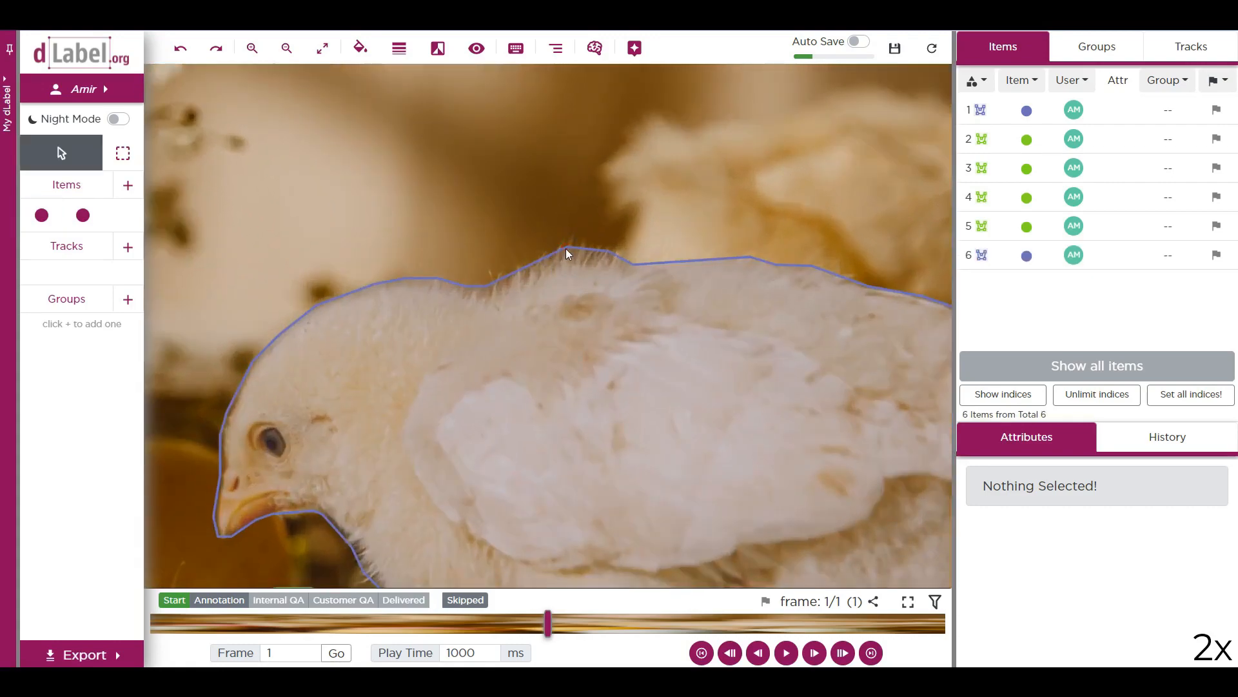
scroll(567, 249, up, 2)
drag(567, 249, 538, 254)
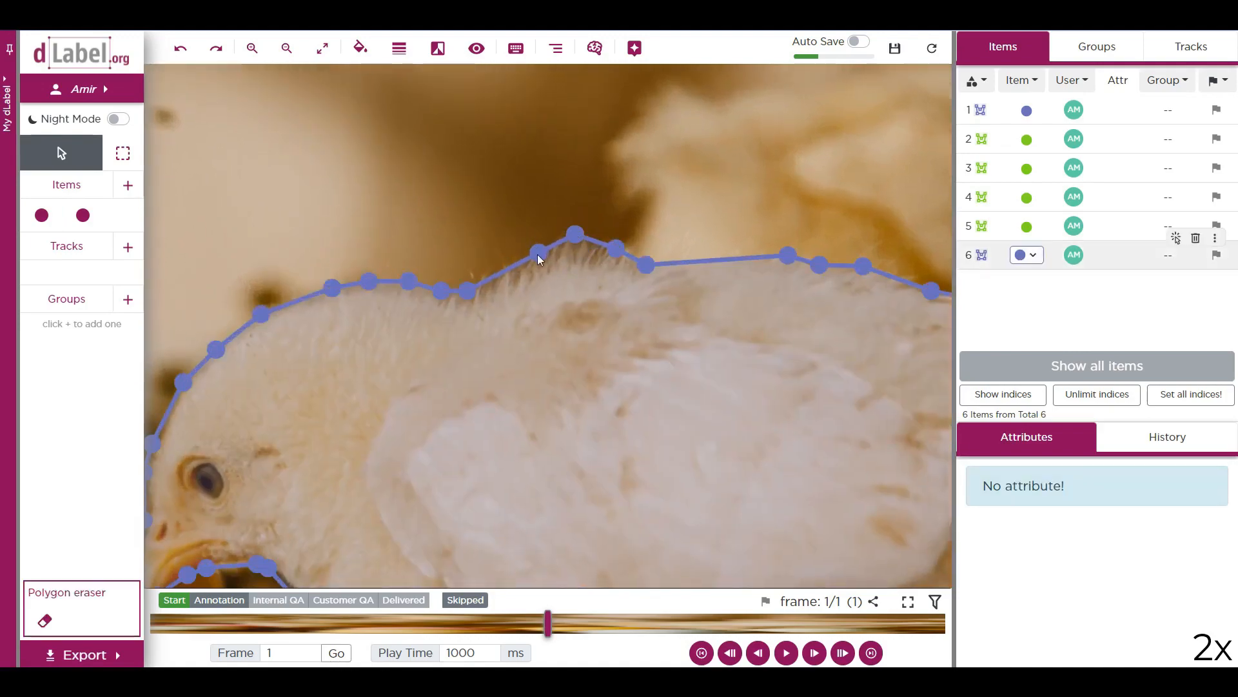
scroll(603, 215, down, 4)
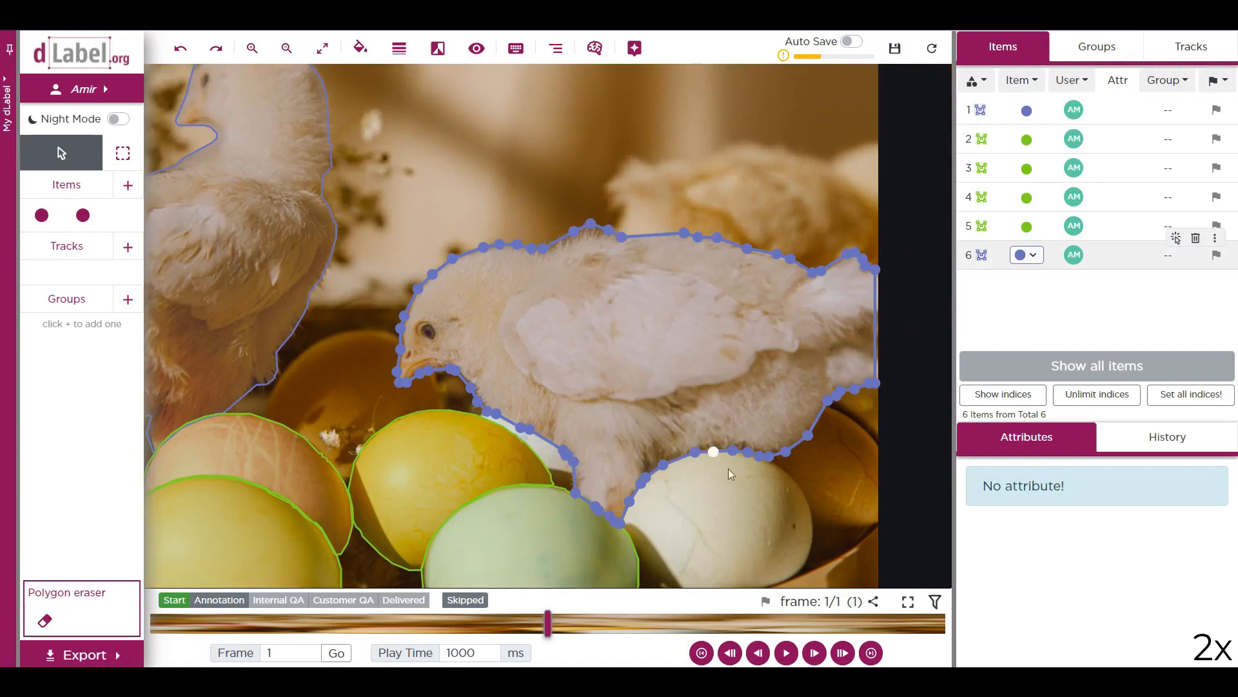
scroll(729, 469, up, 3)
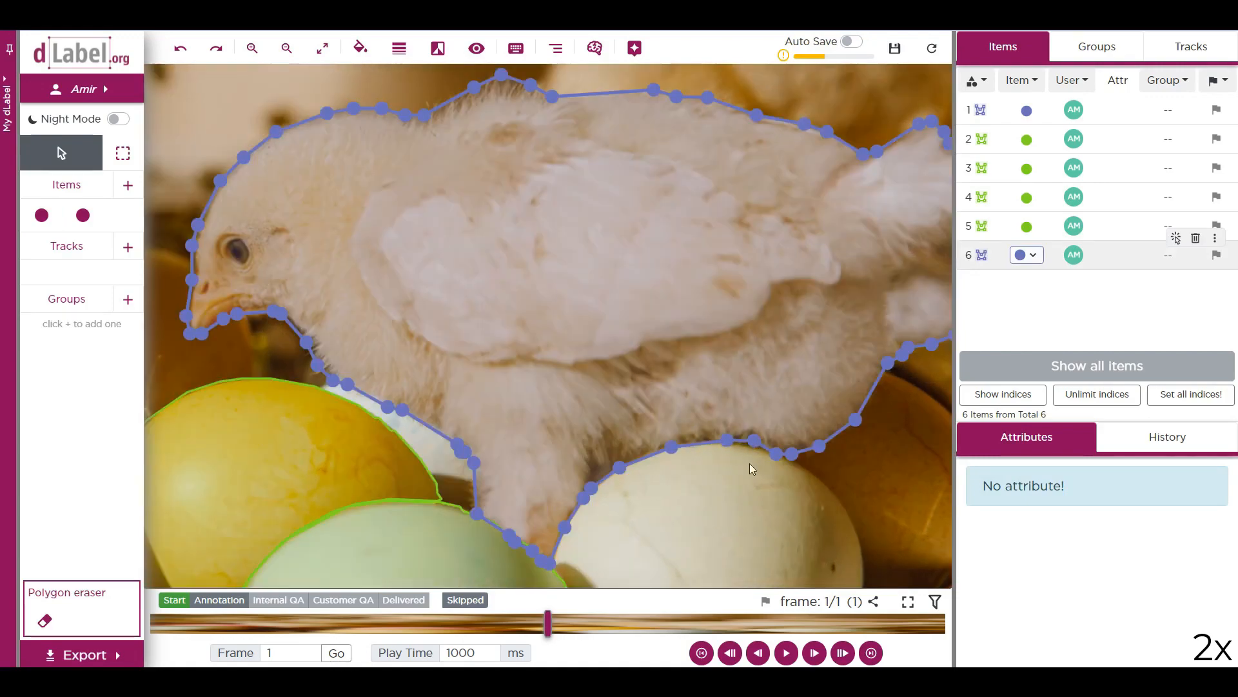
click(808, 463)
click(322, 48)
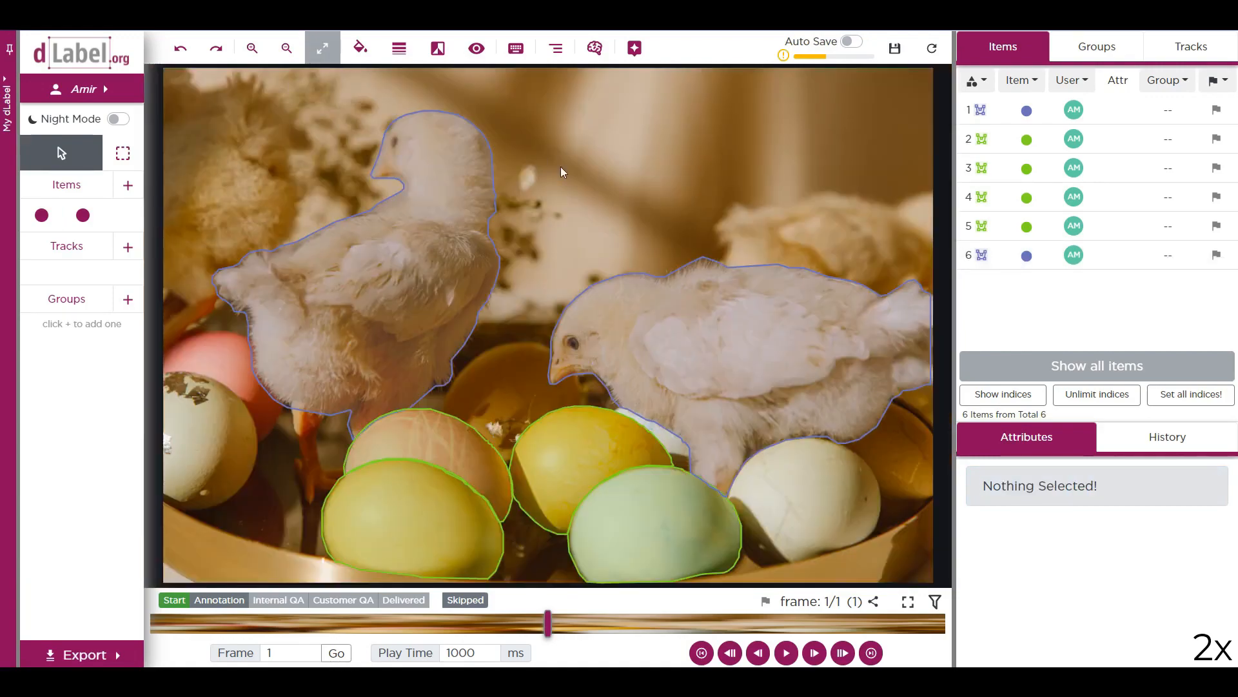